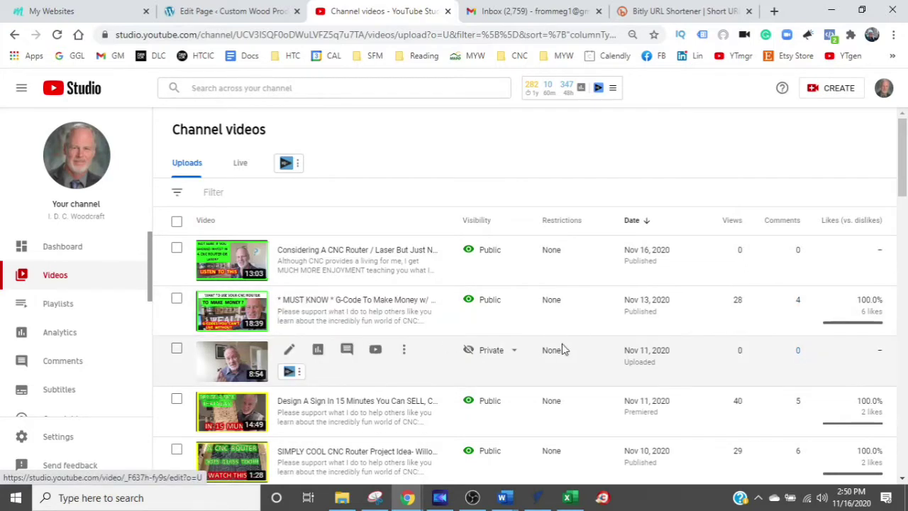
Open the details of the private 8:54 video, and load Etsy in a new incognito window.
{"action": "left_click", "coordinate": [236, 358]}
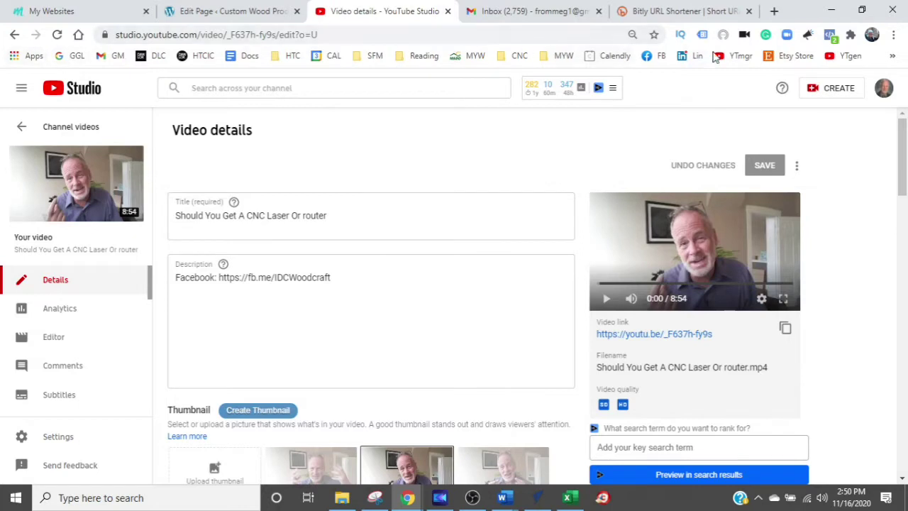
{"action": "left_click", "coordinate": [893, 34]}
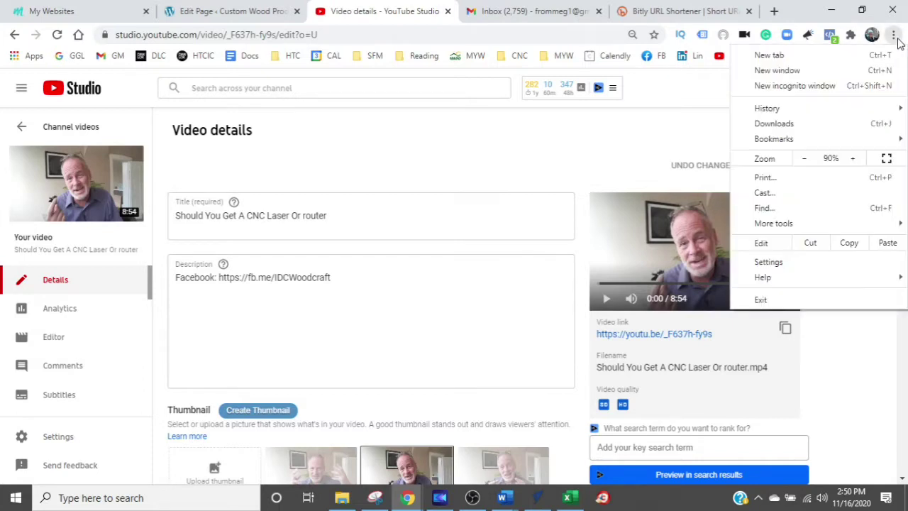
{"action": "left_click", "coordinate": [786, 86]}
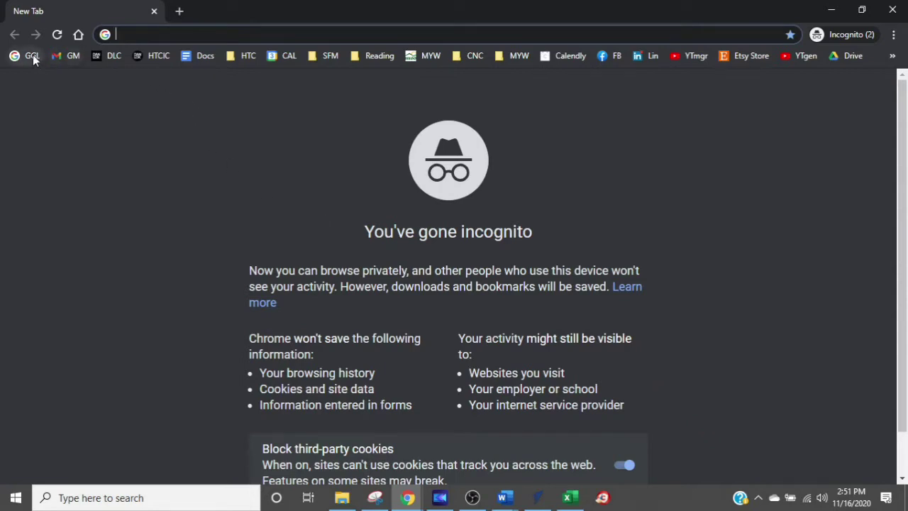
{"action": "left_click", "coordinate": [737, 55]}
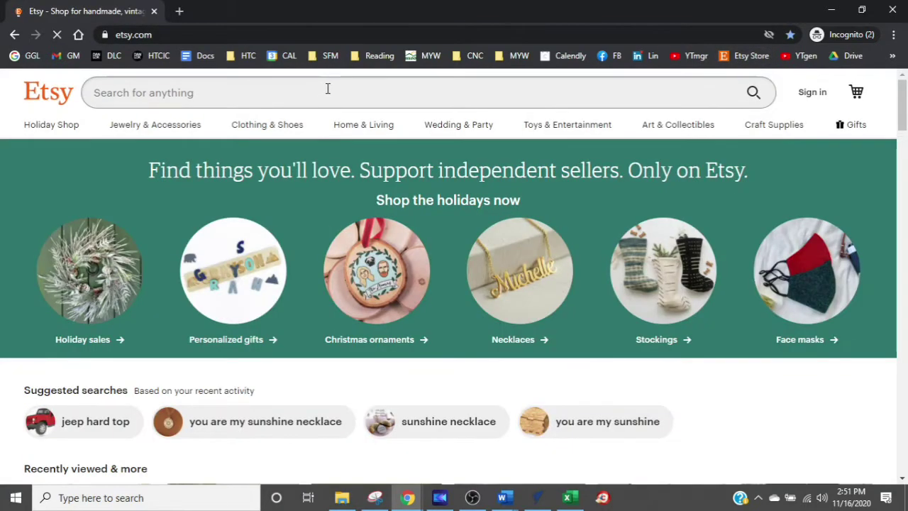
Search Etsy for "alabama state profile vector".
{"action": "left_click", "coordinate": [328, 91]}
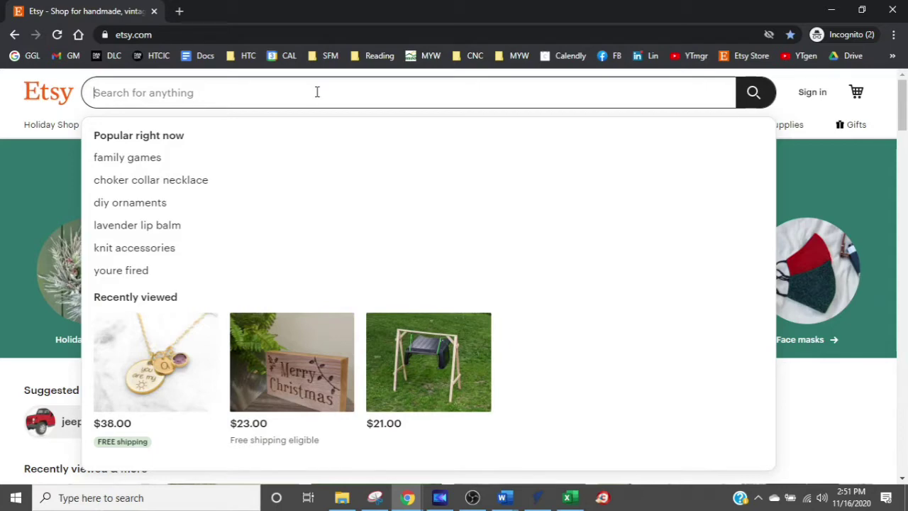
{"action": "type", "text": "a"}
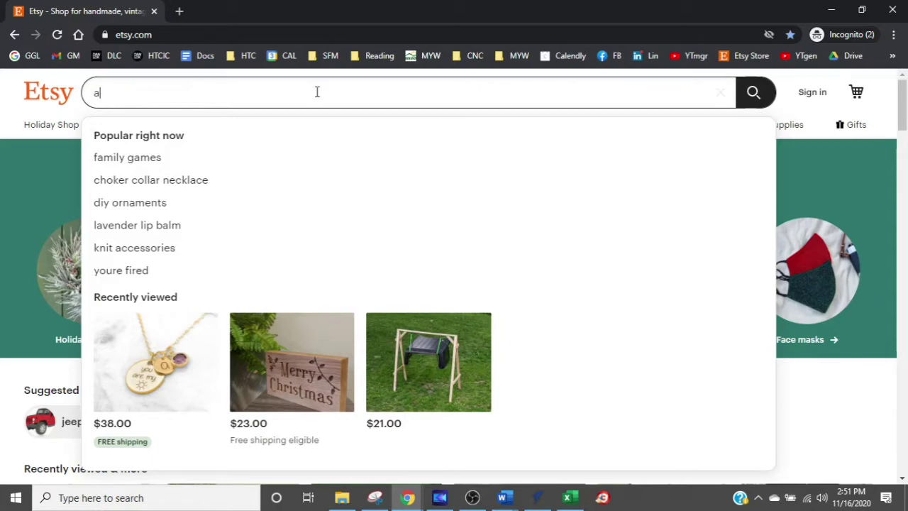
{"action": "type", "text": "labama st"}
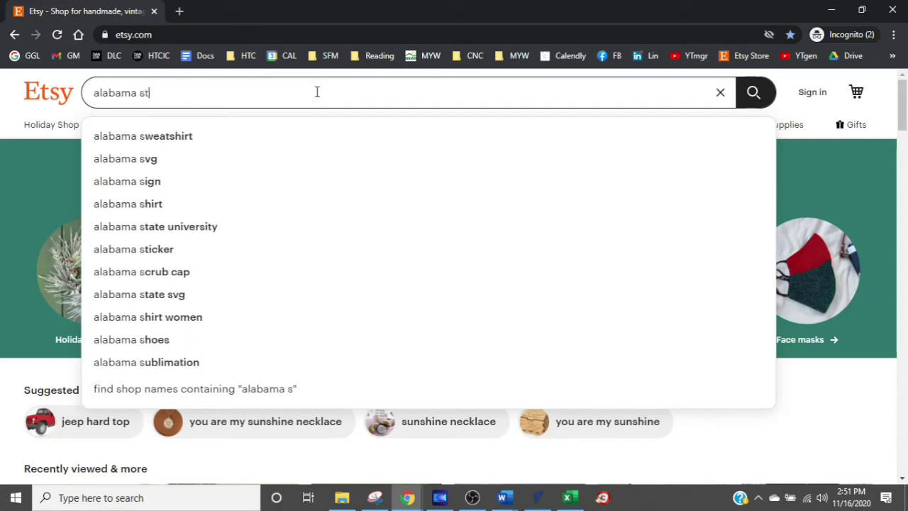
{"action": "type", "text": "ate "}
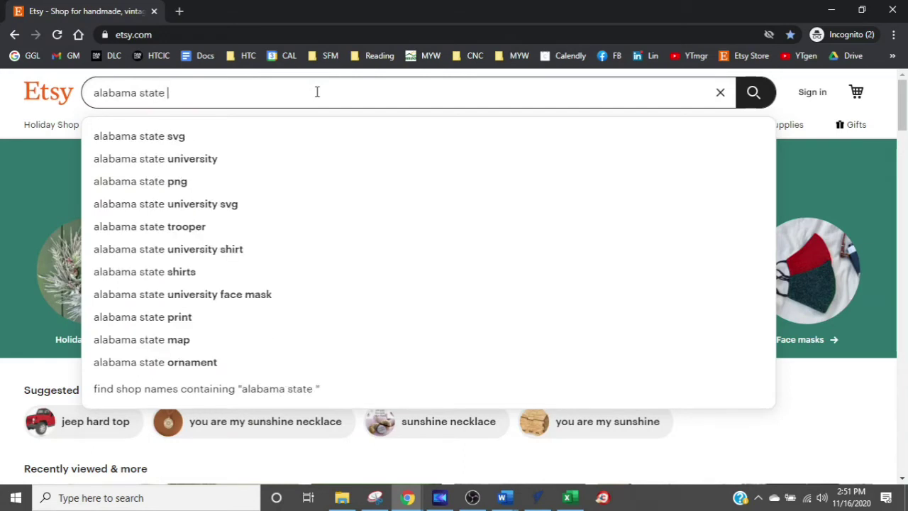
{"action": "type", "text": "profile"}
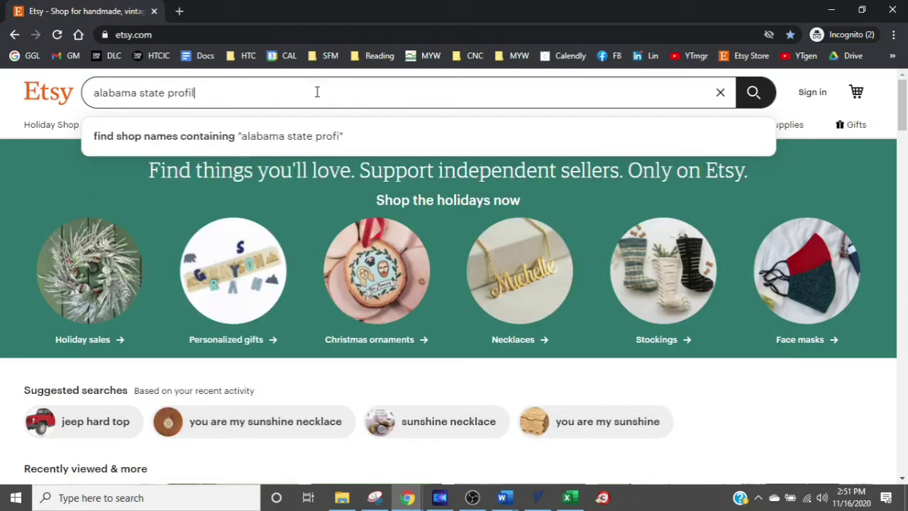
{"action": "type", "text": " vector"}
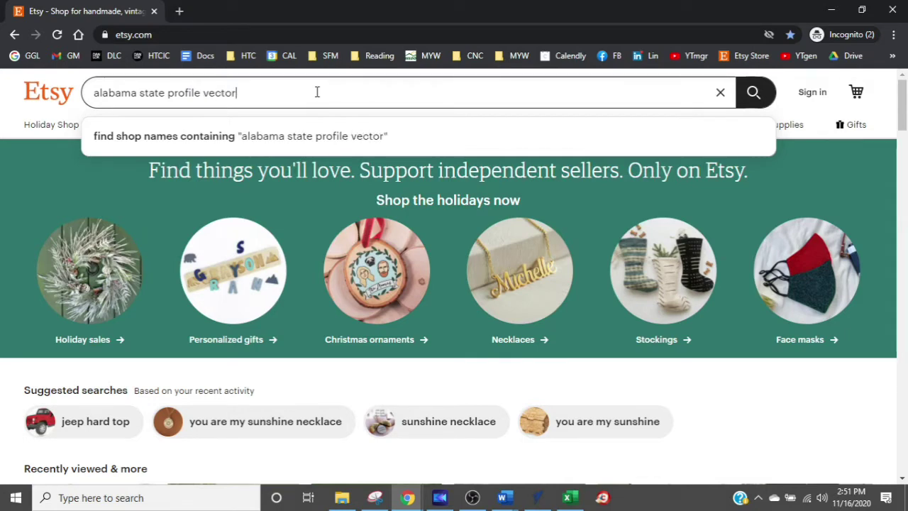
{"action": "key", "text": "Return"}
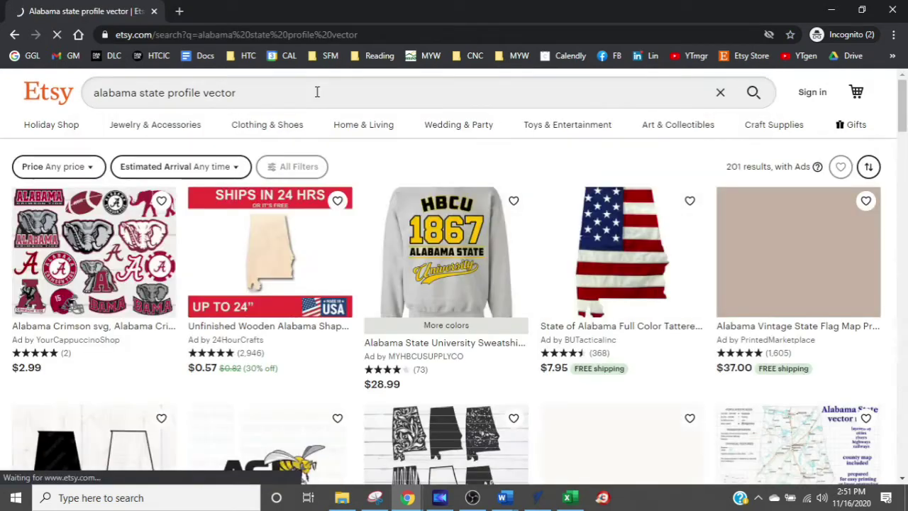
Open the IDCWoodcraf listing "ALABAMA Profile V-Carve Vector File w/ Toolpaths" from the search results and look over its page.
{"action": "scroll", "coordinate": [533, 234], "scroll_direction": "down", "scroll_amount": 4}
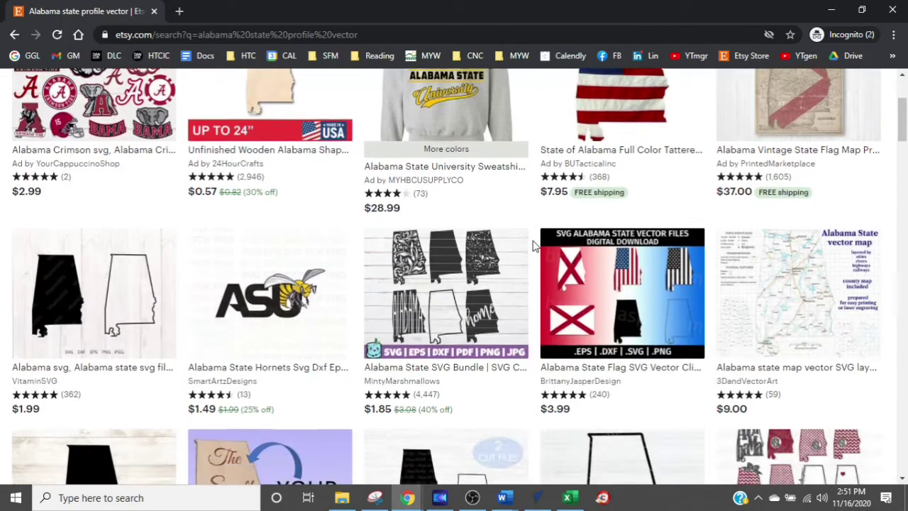
{"action": "scroll", "coordinate": [533, 245], "scroll_direction": "down", "scroll_amount": 1}
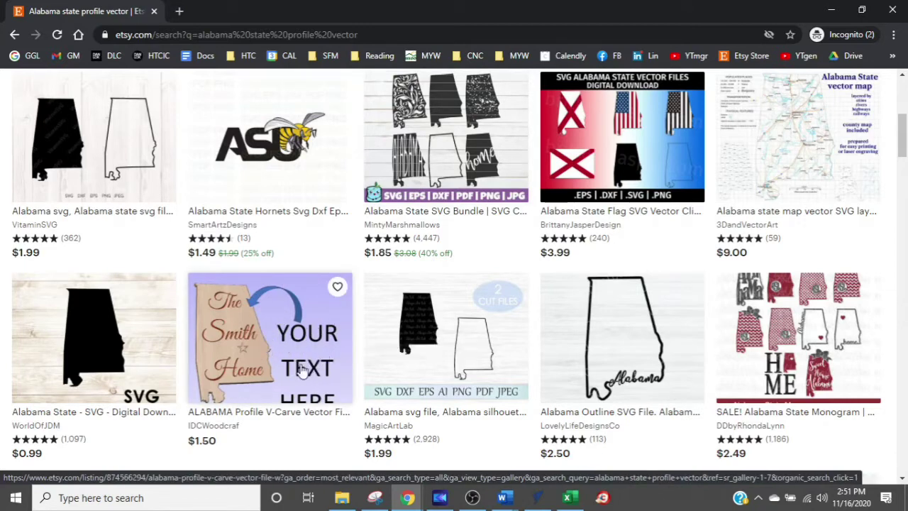
{"action": "left_click", "coordinate": [270, 370]}
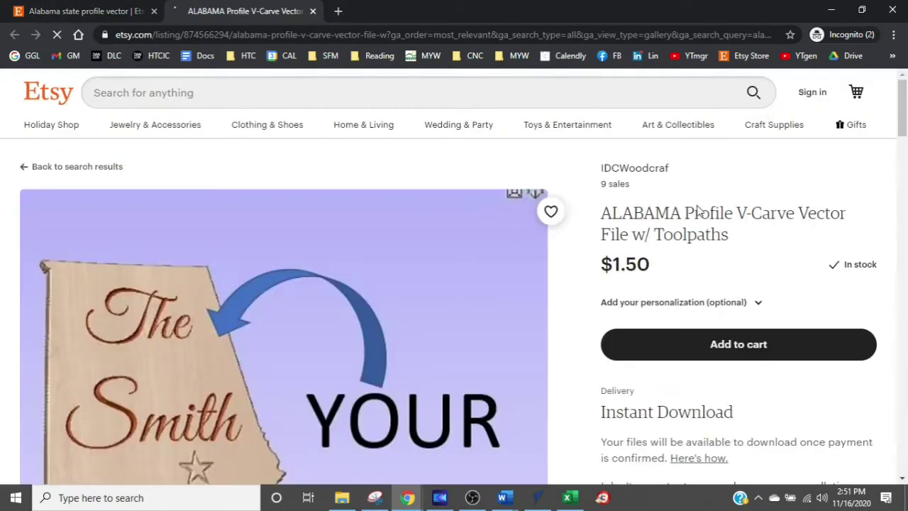
{"action": "scroll", "coordinate": [240, 257], "scroll_direction": "down", "scroll_amount": 1}
{"action": "scroll", "coordinate": [240, 257], "scroll_direction": "down", "scroll_amount": 2}
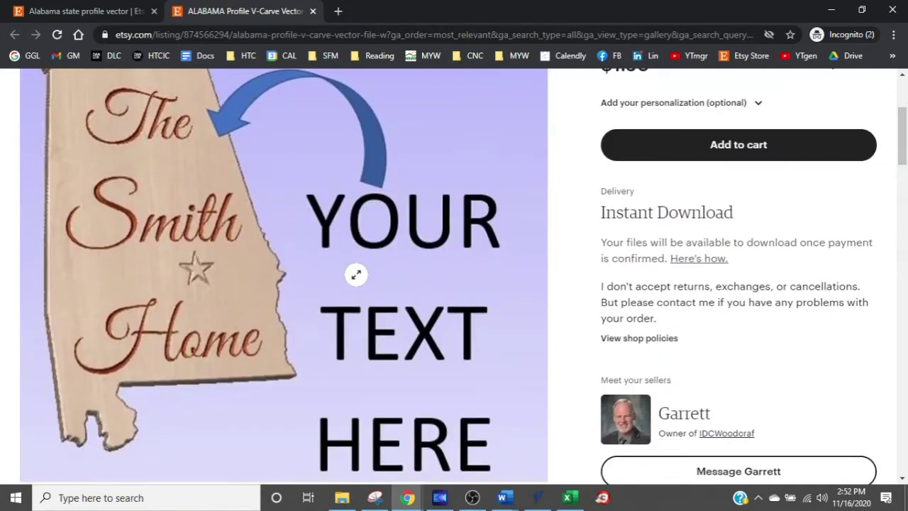
{"action": "scroll", "coordinate": [350, 257], "scroll_direction": "up", "scroll_amount": 1}
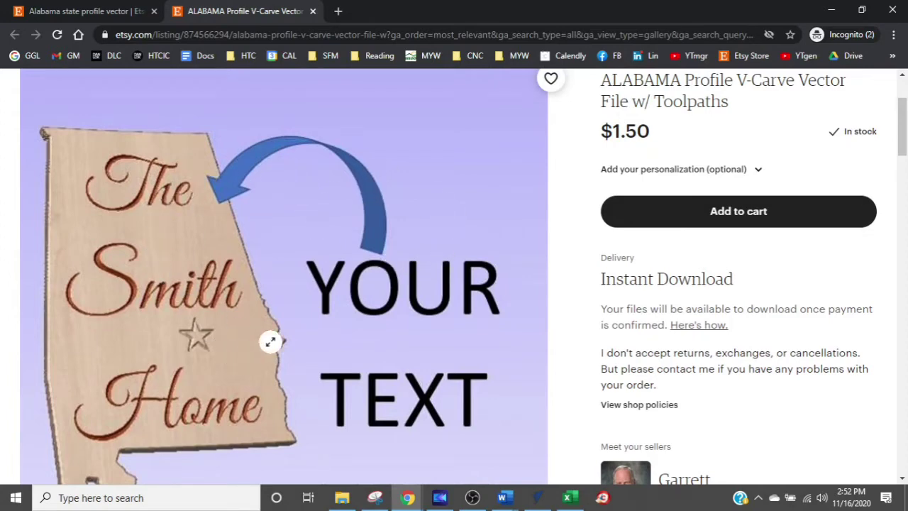
{"action": "scroll", "coordinate": [499, 284], "scroll_direction": "up", "scroll_amount": 2}
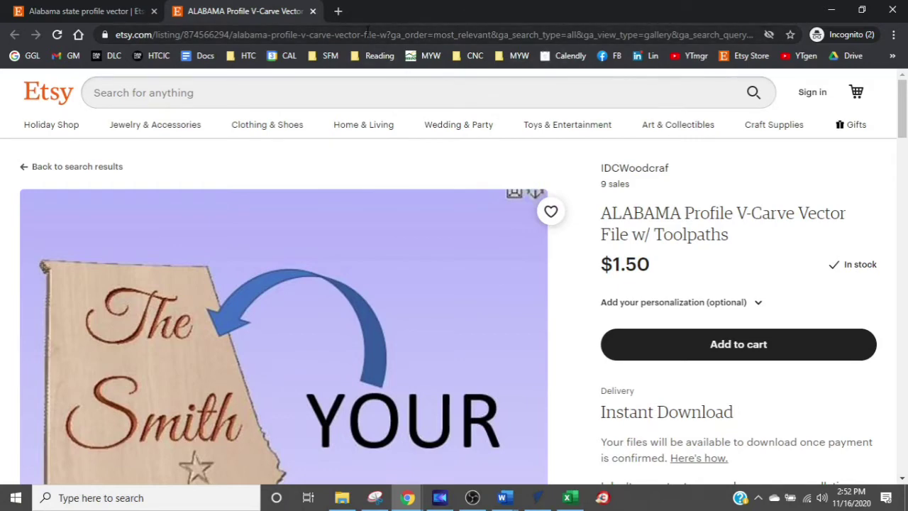
Copy the Alabama listing's full web address and open the bookmarked Bitly URL shortener in the YouTube Studio browser window.
{"action": "left_click", "coordinate": [320, 35]}
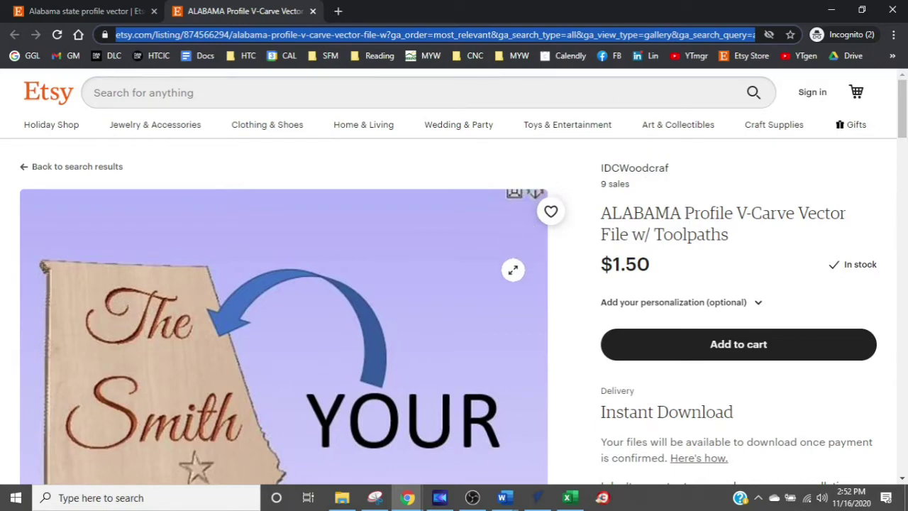
{"action": "left_click", "coordinate": [411, 500]}
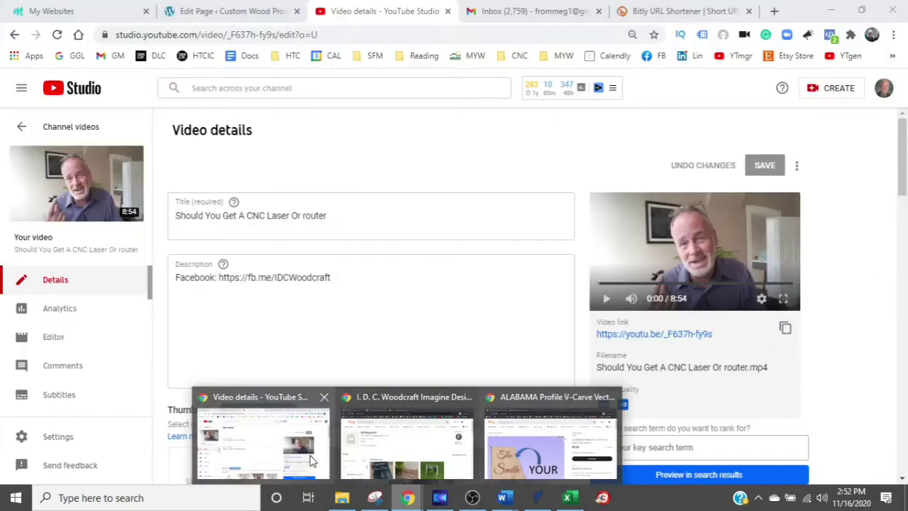
{"action": "left_click", "coordinate": [312, 461]}
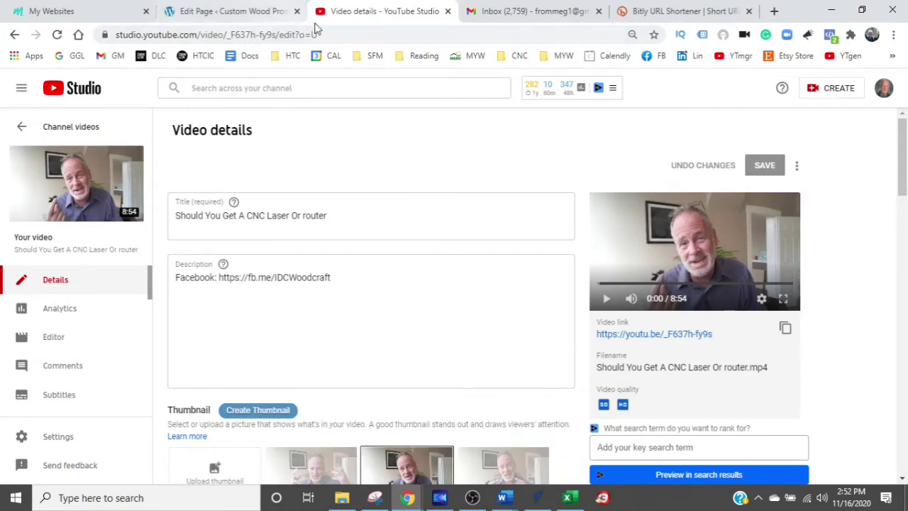
{"action": "left_click", "coordinate": [546, 87]}
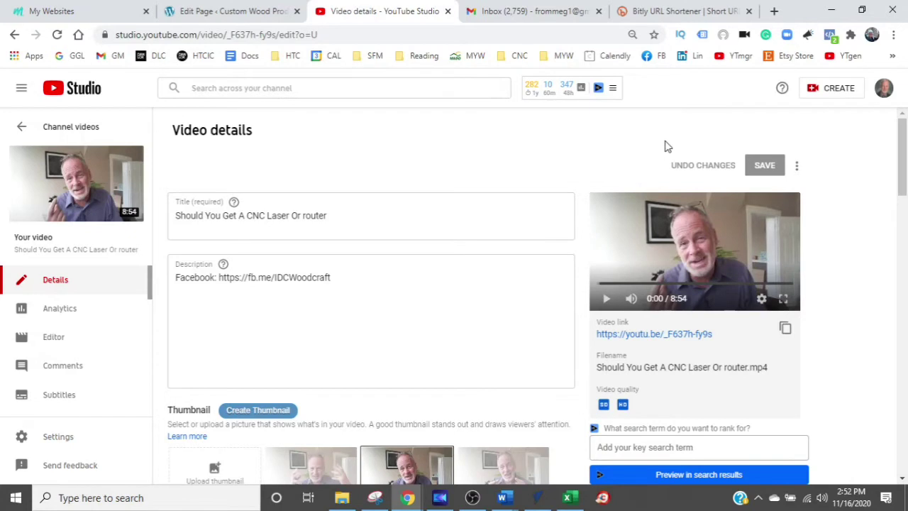
{"action": "left_click", "coordinate": [892, 57]}
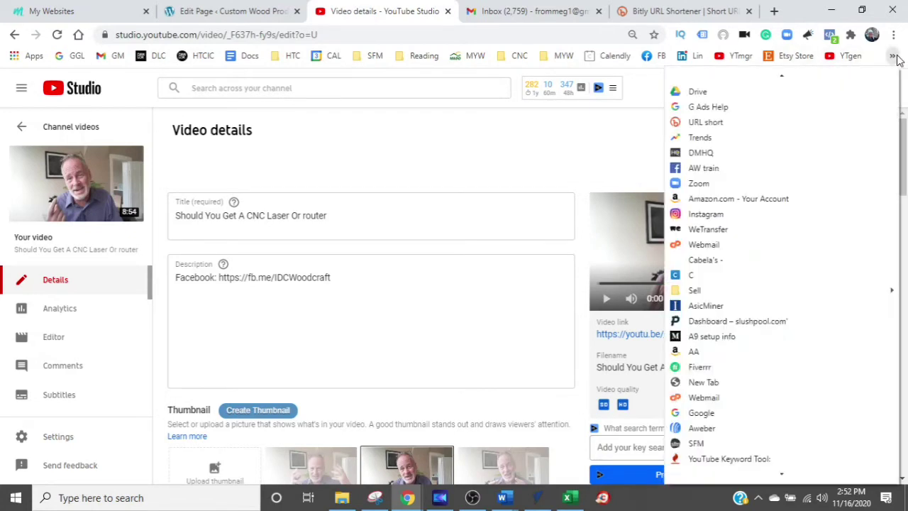
{"action": "left_click", "coordinate": [790, 124]}
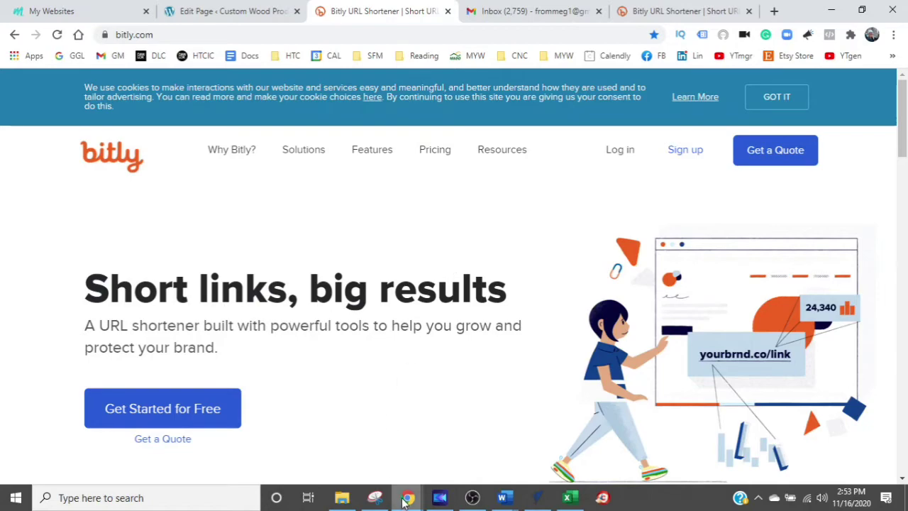
Close the extra I. D. C. Woodcraft shop window and return to the Bitly page by way of the Alabama listing.
{"action": "mouse_move", "coordinate": [407, 500]}
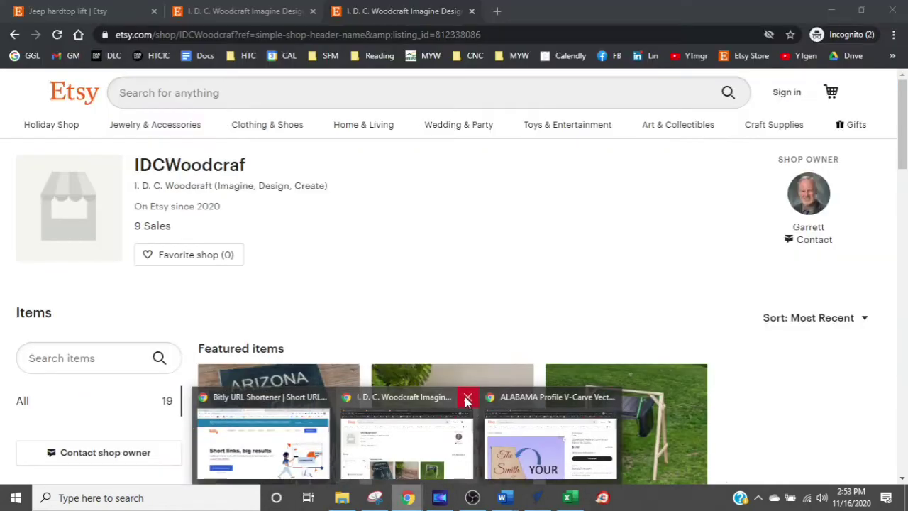
{"action": "left_click", "coordinate": [465, 397]}
{"action": "left_click", "coordinate": [449, 419]}
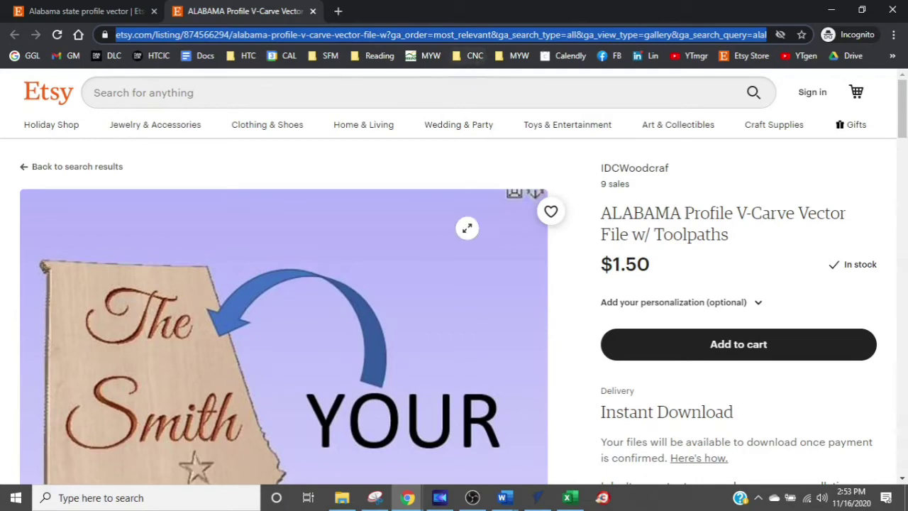
{"action": "mouse_move", "coordinate": [416, 500]}
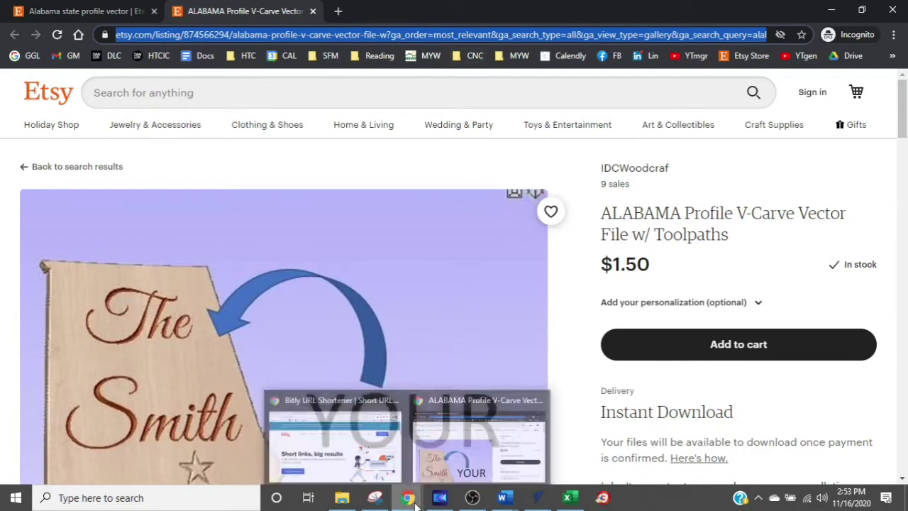
{"action": "left_click", "coordinate": [384, 471]}
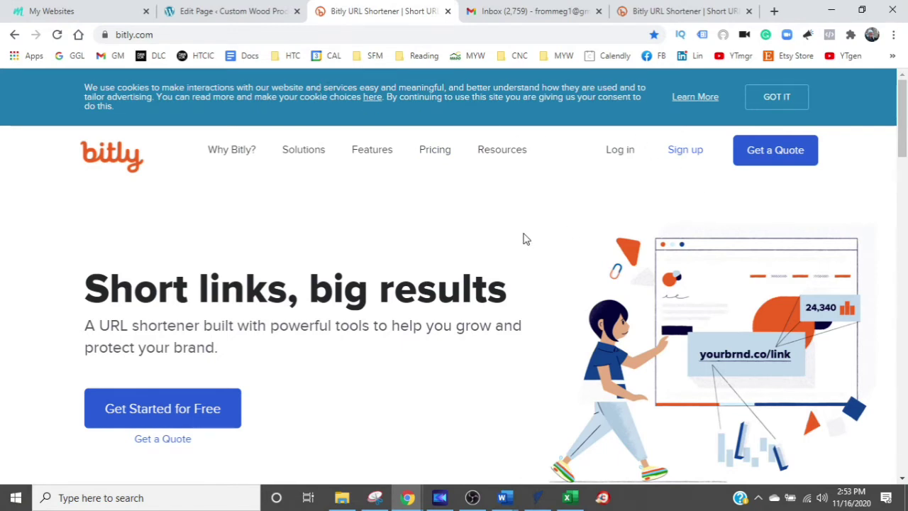
Shorten the copied Etsy listing address with Bitly and copy the resulting short link.
{"action": "scroll", "coordinate": [527, 239], "scroll_direction": "down", "scroll_amount": 3}
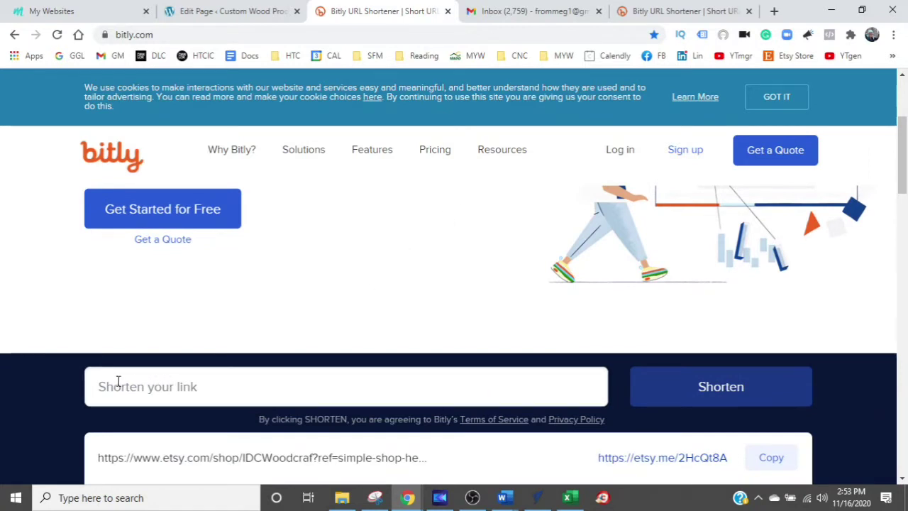
{"action": "left_click", "coordinate": [239, 389]}
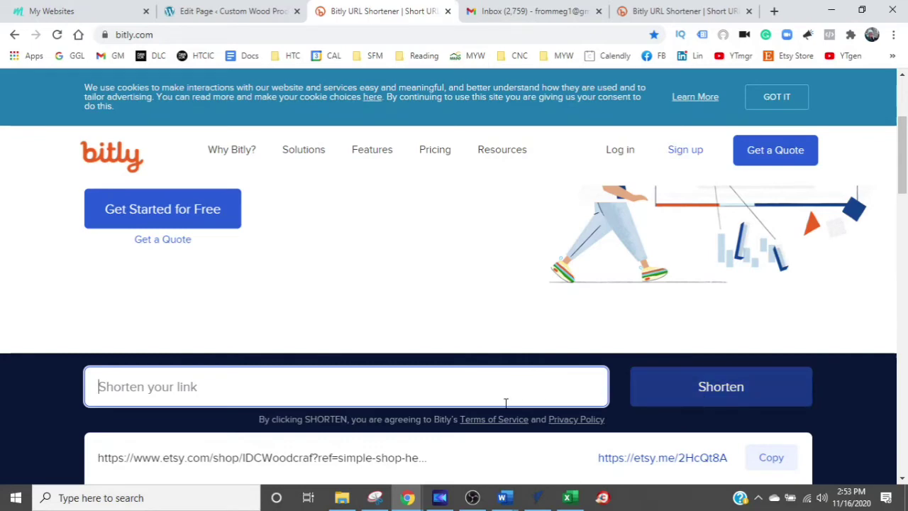
{"action": "key", "text": "ctrl+v"}
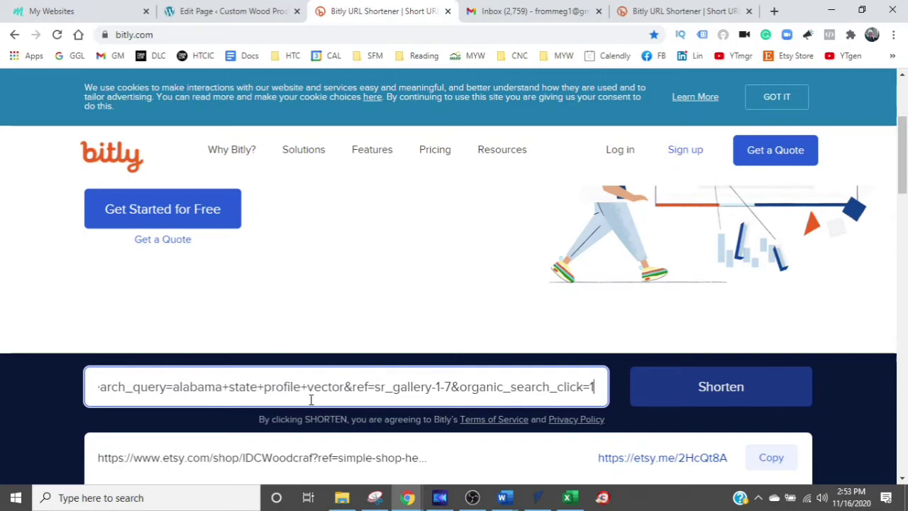
{"action": "left_click", "coordinate": [711, 395]}
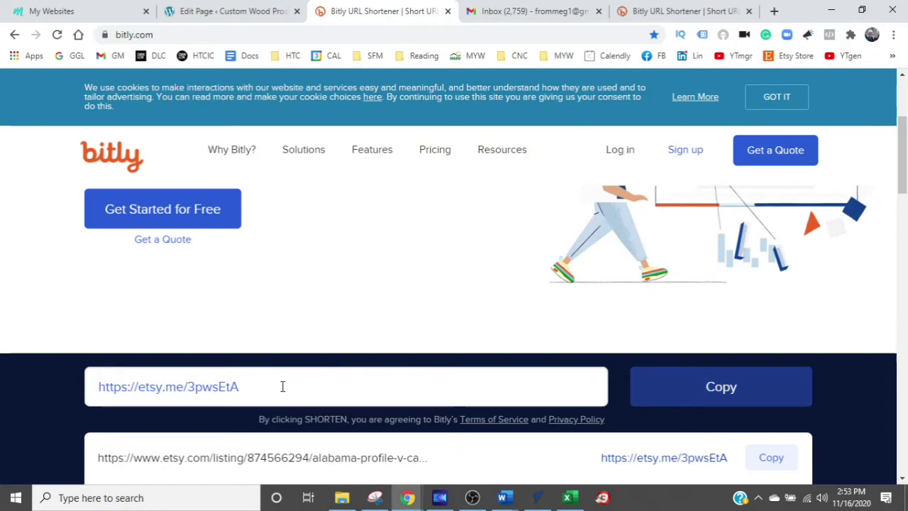
{"action": "left_click", "coordinate": [727, 391]}
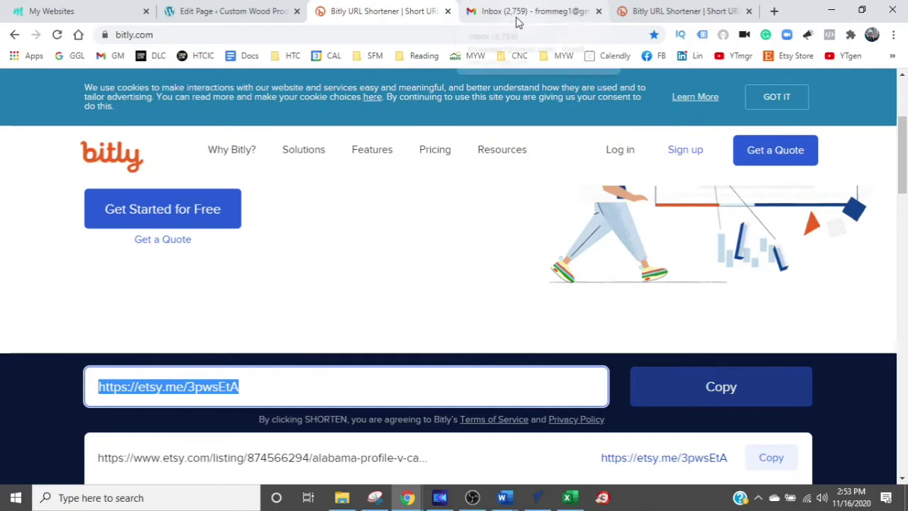
Open the details of the private 8:54 video uploaded Nov 11, 2020 from the channel's video list in YouTube Studio.
{"action": "left_click", "coordinate": [555, 19]}
{"action": "left_click", "coordinate": [718, 57]}
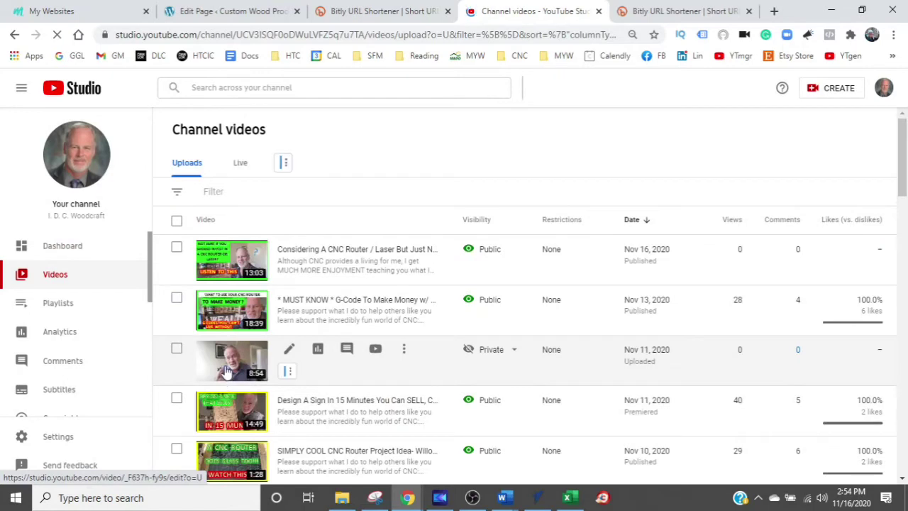
{"action": "left_click", "coordinate": [227, 372]}
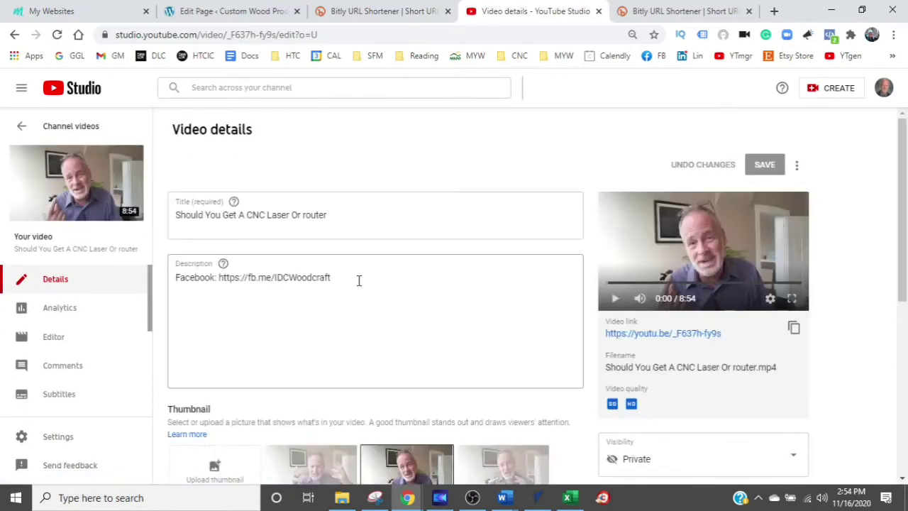
{"action": "left_click", "coordinate": [364, 280]}
{"action": "key", "text": "Return"}
{"action": "key", "text": "Return"}
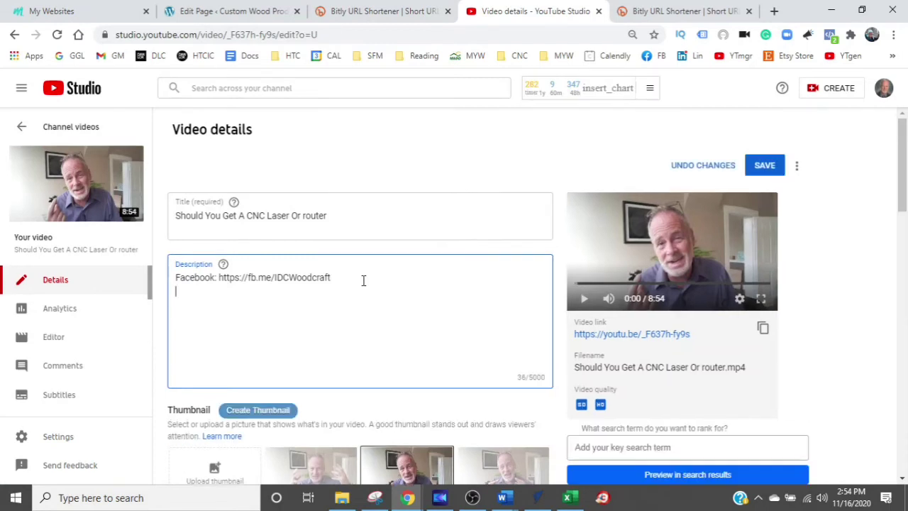
{"action": "type", "text": "Link to my pro"}
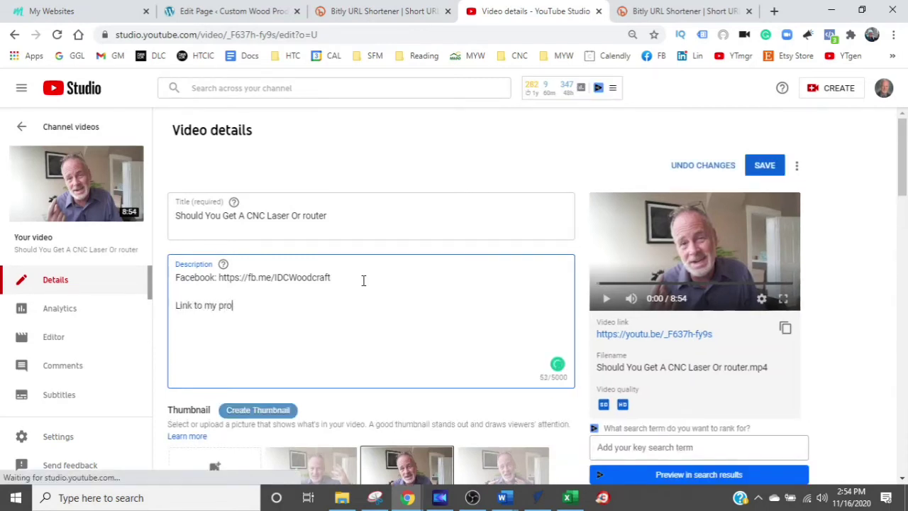
{"action": "type", "text": "duct:"}
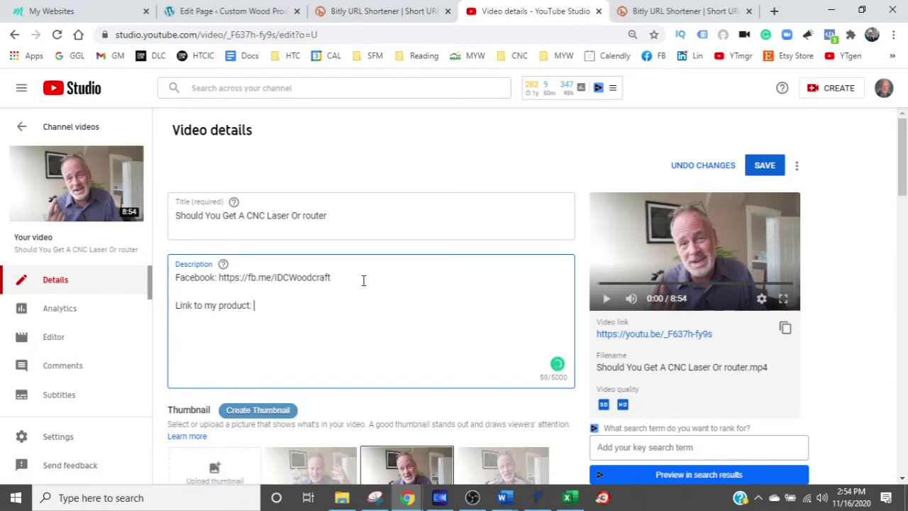
{"action": "key", "text": "ctrl+v"}
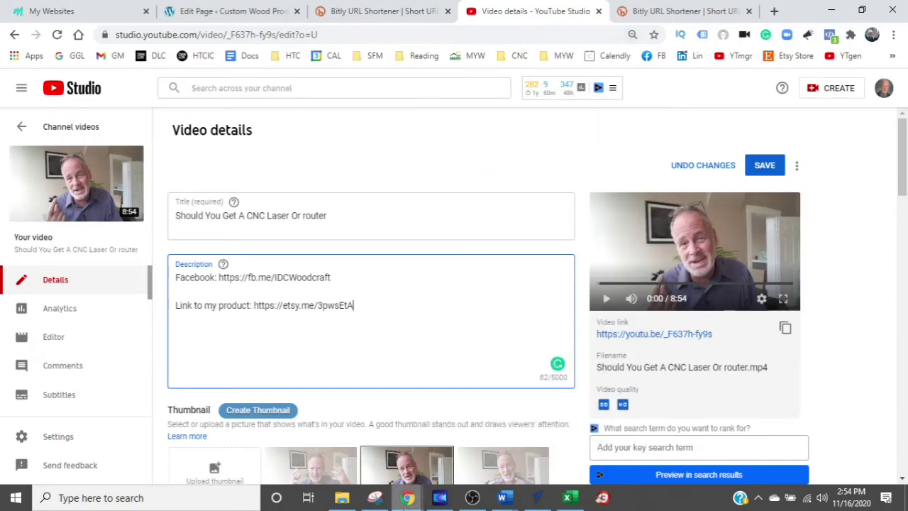
Test the product short link in a new tab of the incognito window and look over the page it opens.
{"action": "mouse_move", "coordinate": [407, 498]}
{"action": "left_click", "coordinate": [479, 461]}
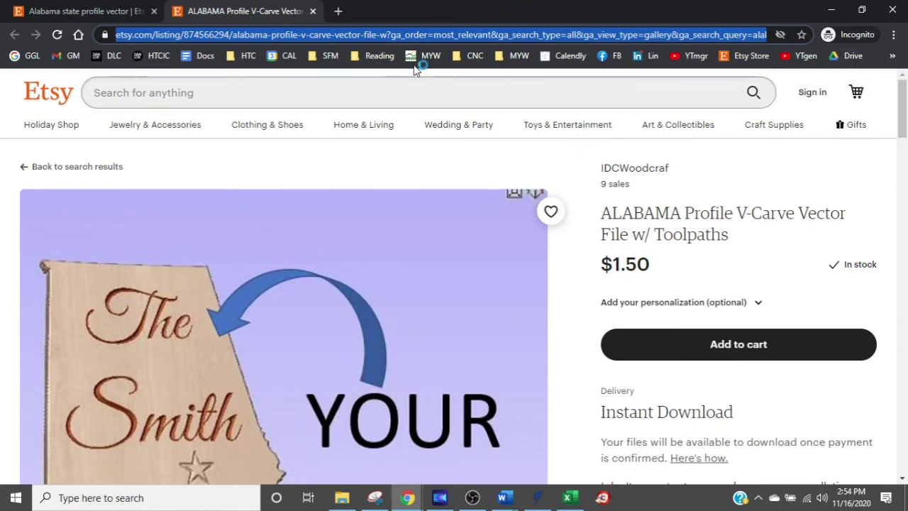
{"action": "left_click", "coordinate": [338, 11]}
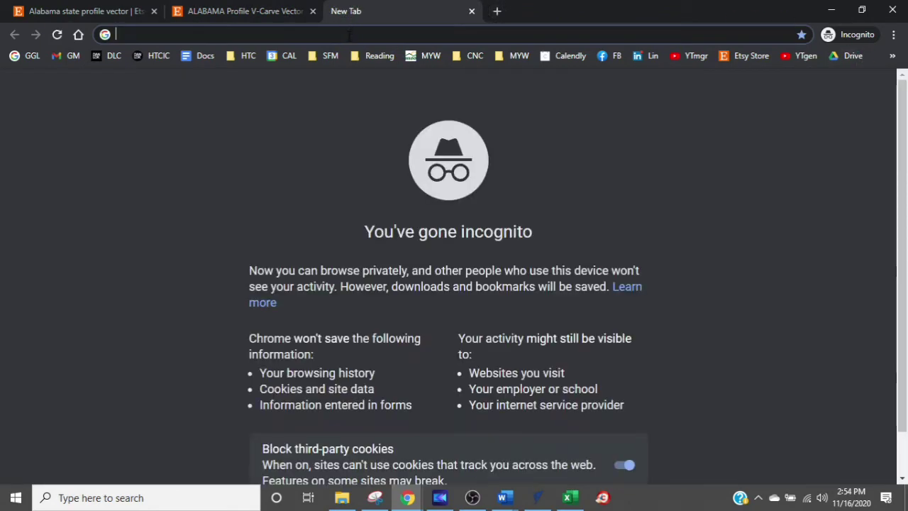
{"action": "key", "text": "ctrl+v"}
{"action": "key", "text": "Return"}
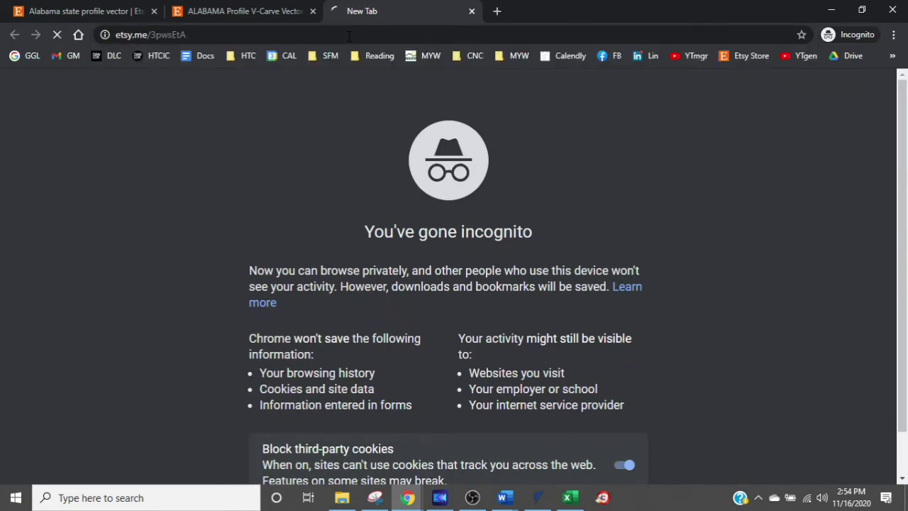
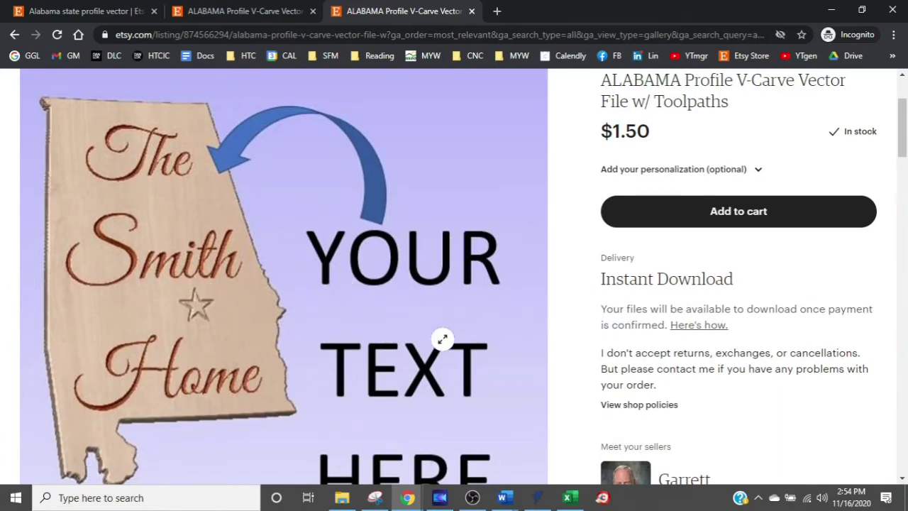
{"action": "scroll", "coordinate": [431, 343], "scroll_direction": "up", "scroll_amount": 1}
{"action": "scroll", "coordinate": [431, 344], "scroll_direction": "up", "scroll_amount": 1}
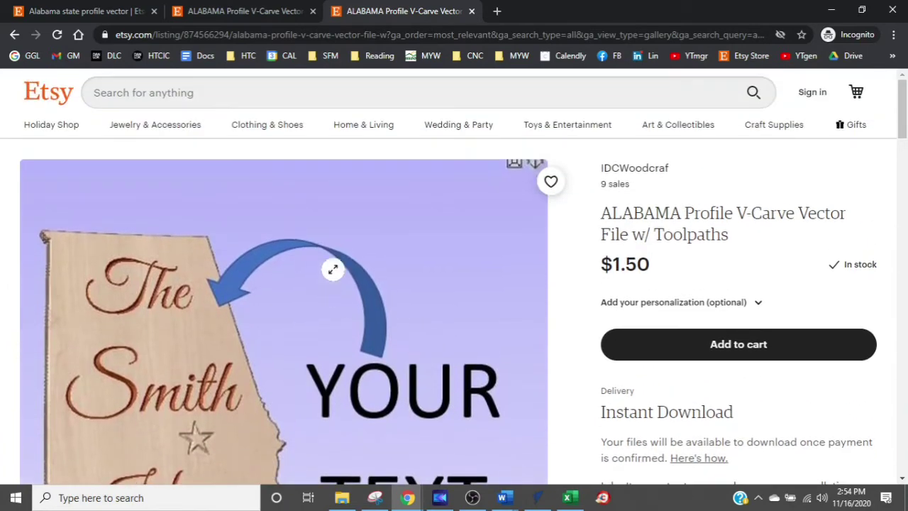
Open the IDCWoodcraf shop page from the Alabama listing and look through all its items.
{"action": "left_click", "coordinate": [631, 172]}
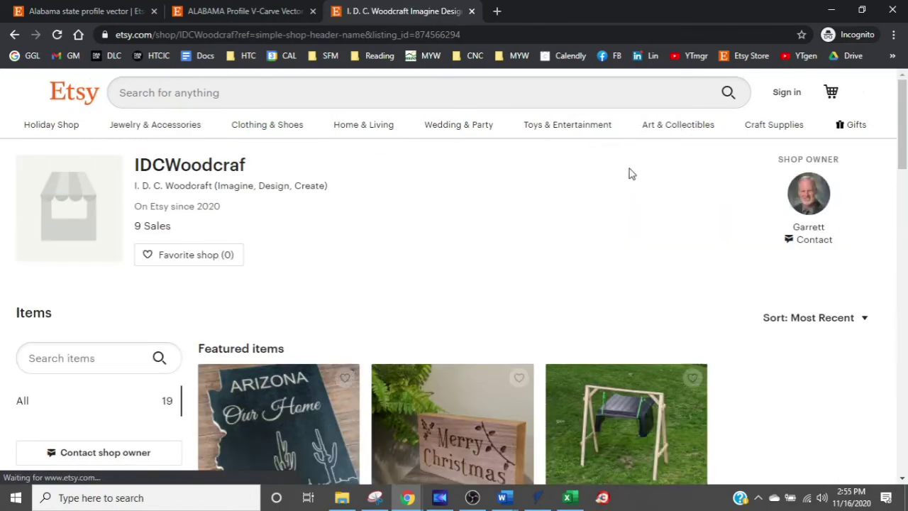
{"action": "scroll", "coordinate": [419, 285], "scroll_direction": "down", "scroll_amount": 10}
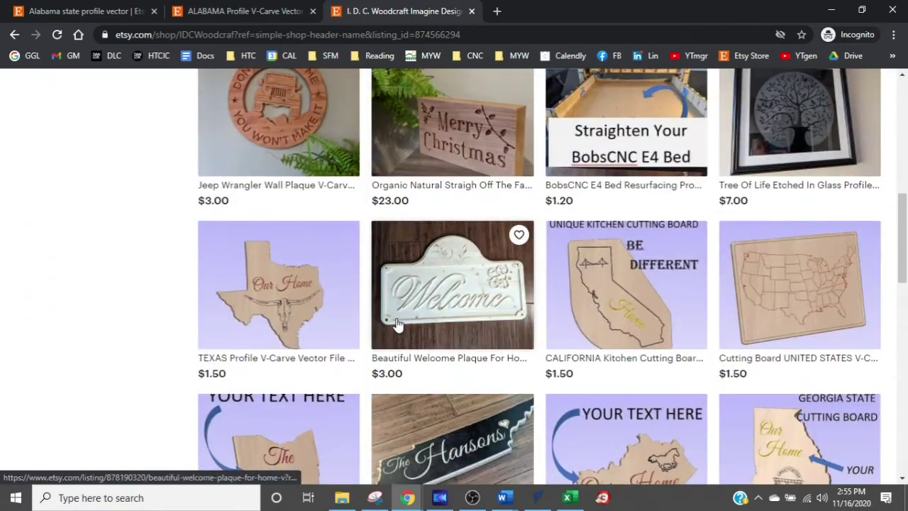
{"action": "scroll", "coordinate": [401, 333], "scroll_direction": "down", "scroll_amount": 8}
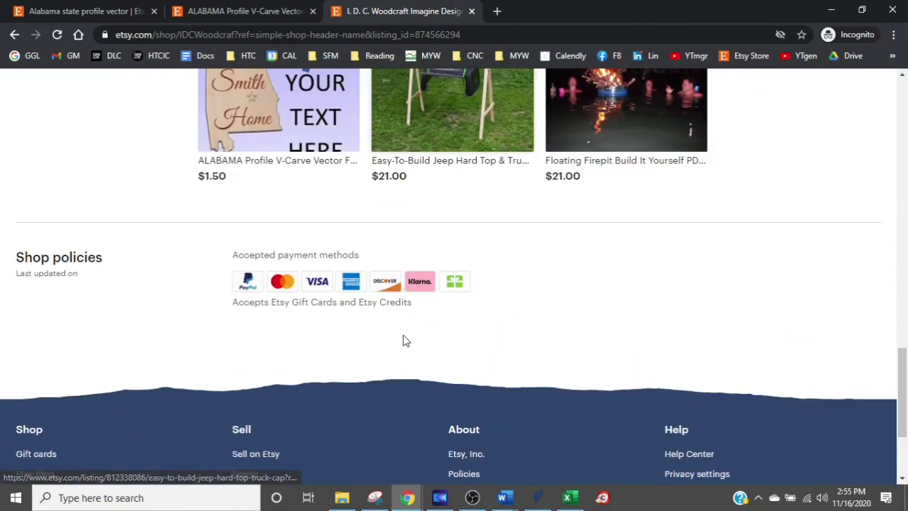
{"action": "scroll", "coordinate": [404, 340], "scroll_direction": "up", "scroll_amount": 3}
{"action": "scroll", "coordinate": [404, 340], "scroll_direction": "up", "scroll_amount": 12}
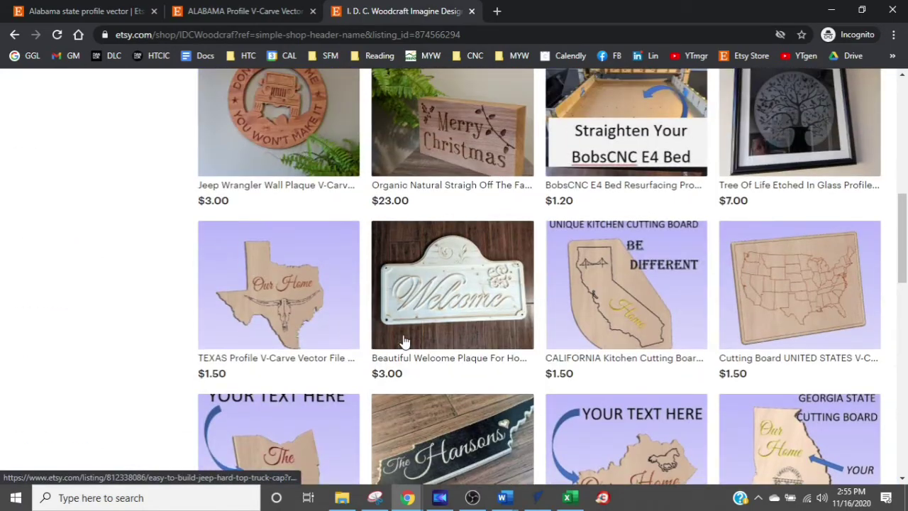
{"action": "scroll", "coordinate": [408, 337], "scroll_direction": "up", "scroll_amount": 3}
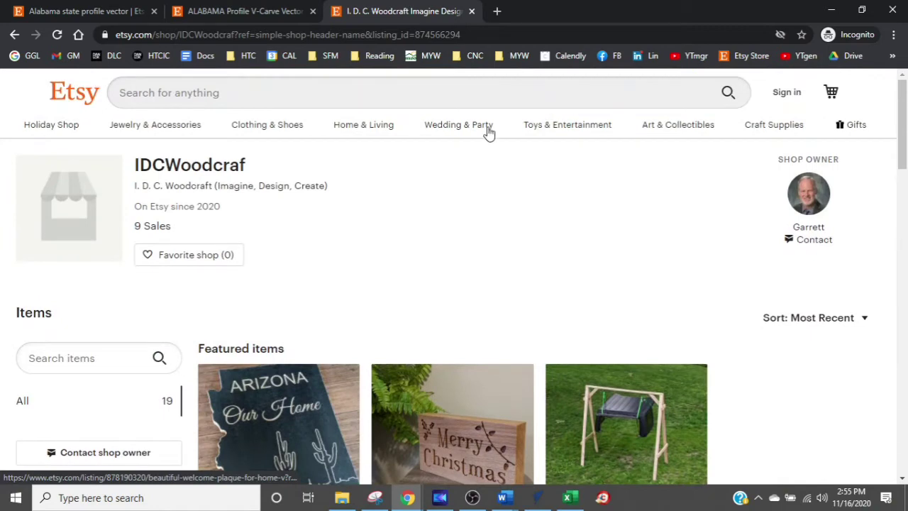
Shorten the IDCWoodcraf shop page's web address with Bitly in the other browser window and copy the resulting short link.
{"action": "left_click", "coordinate": [507, 34]}
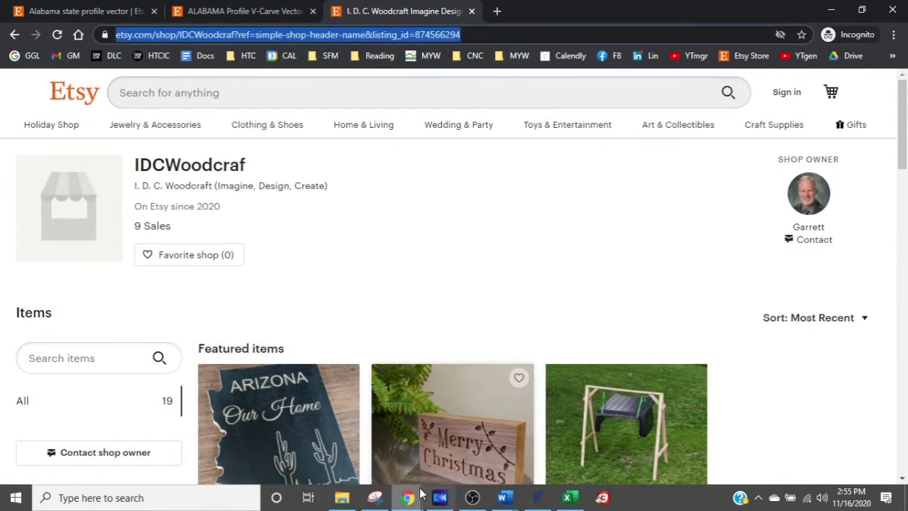
{"action": "mouse_move", "coordinate": [418, 498]}
{"action": "left_click", "coordinate": [368, 460]}
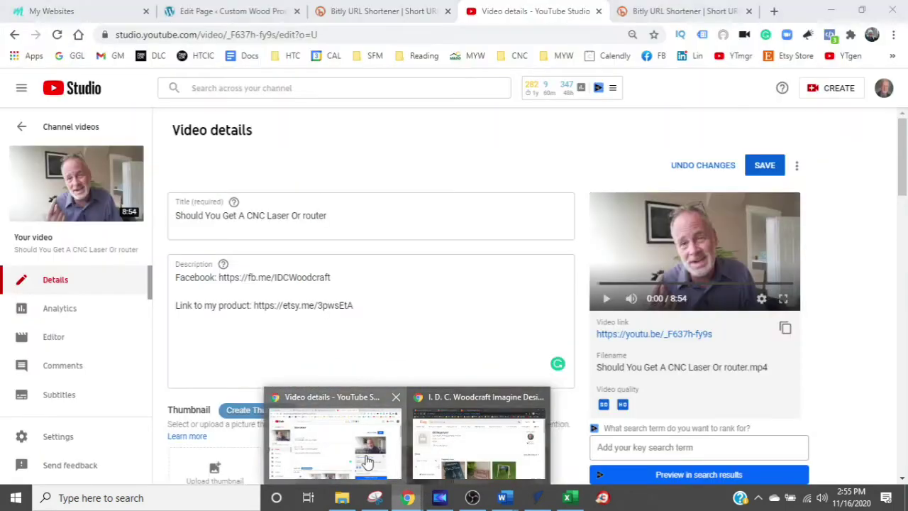
{"action": "left_click", "coordinate": [391, 13]}
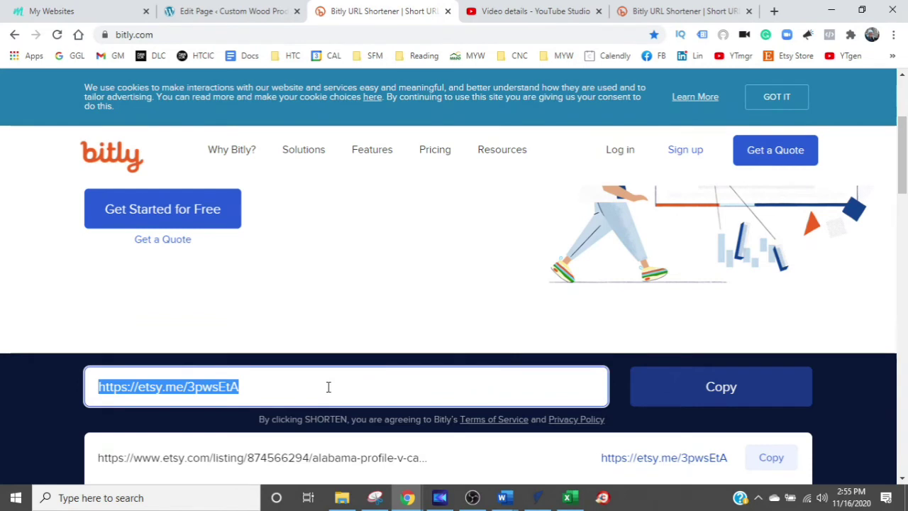
{"action": "type", "text": "https://www.etsy.com/shop/IDCWoodcraf?ref=simple-shop-header-name&amp;listing_id=874566294"}
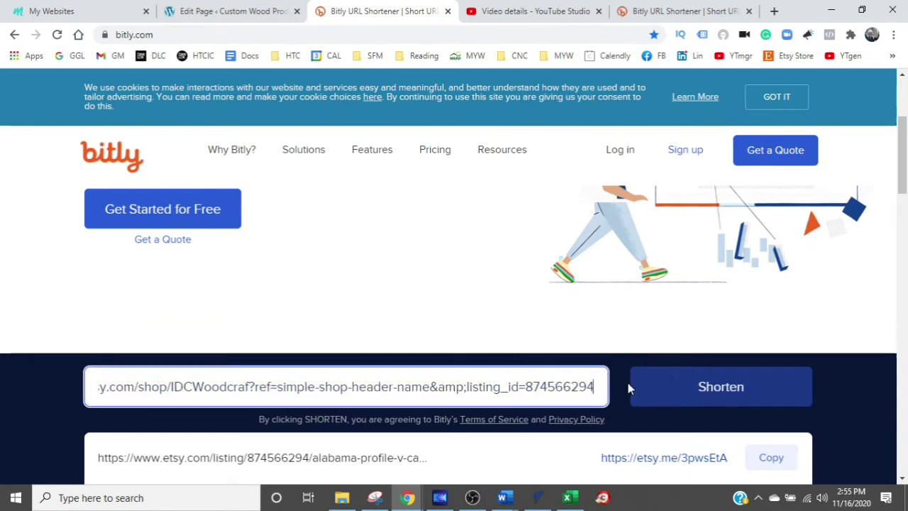
{"action": "left_click", "coordinate": [720, 387]}
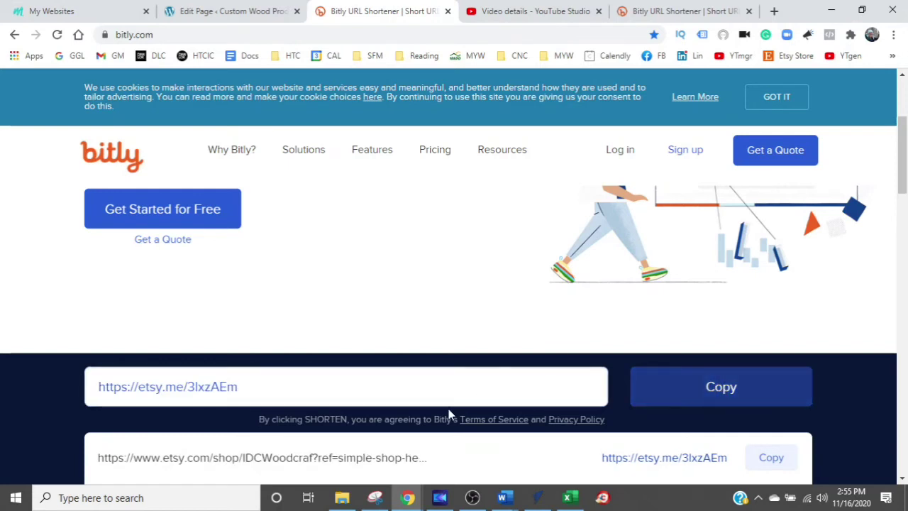
{"action": "left_click", "coordinate": [728, 388]}
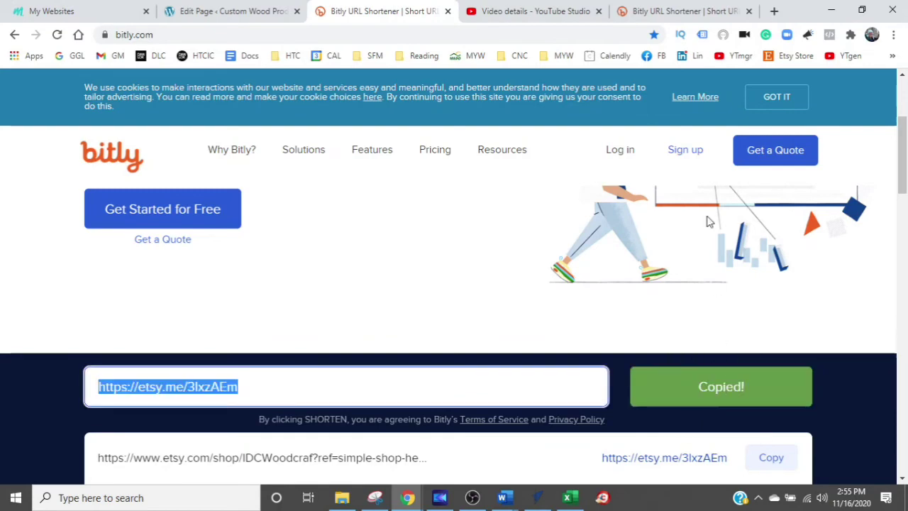
Test the shop's short link in a new tab of the incognito window and look over the page it opens.
{"action": "left_click", "coordinate": [409, 499]}
{"action": "left_click", "coordinate": [469, 447]}
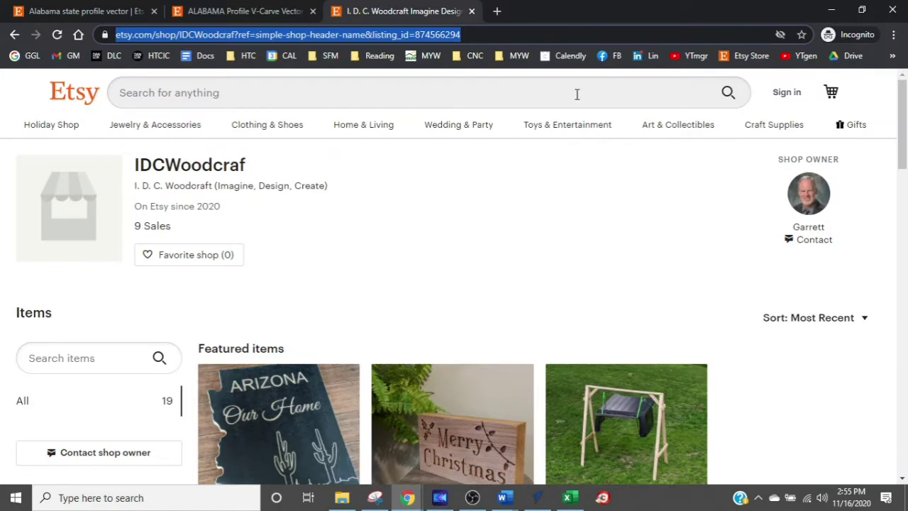
{"action": "left_click", "coordinate": [497, 12]}
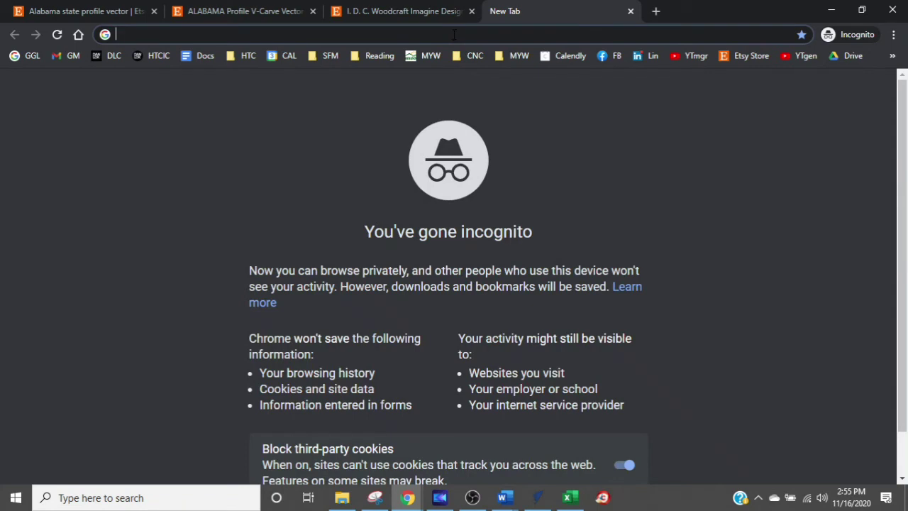
{"action": "key", "text": "ctrl+v"}
{"action": "key", "text": "Return"}
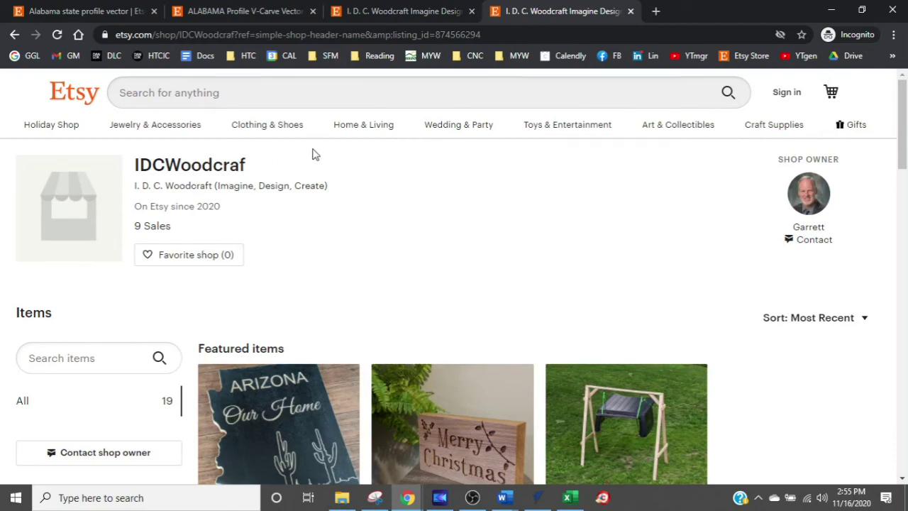
{"action": "scroll", "coordinate": [463, 308], "scroll_direction": "down", "scroll_amount": 6}
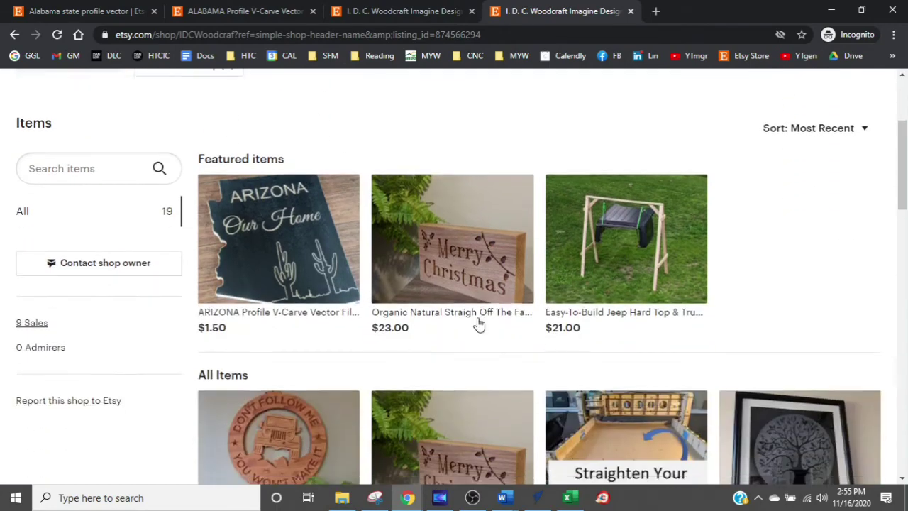
{"action": "scroll", "coordinate": [473, 360], "scroll_direction": "up", "scroll_amount": 6}
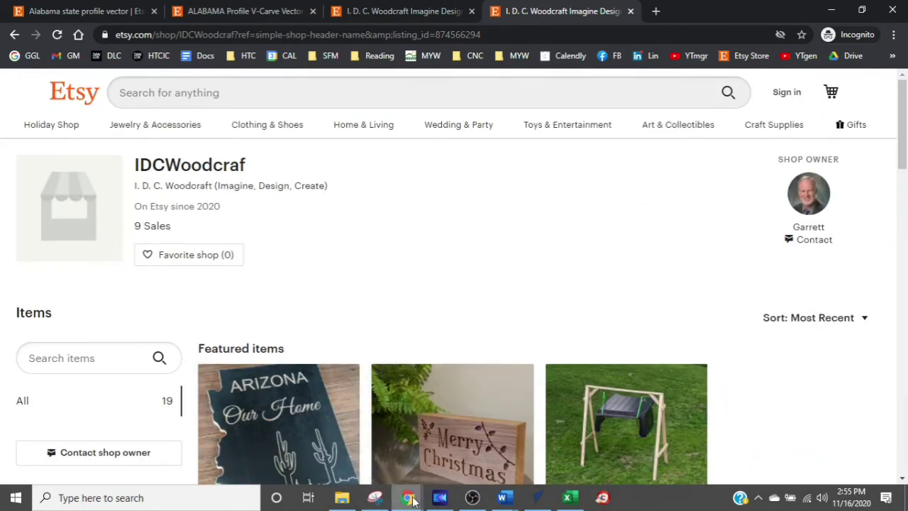
Paste the shop's short link on a new line under the product link in the YouTube video description and save the changes.
{"action": "mouse_move", "coordinate": [408, 497]}
{"action": "left_click", "coordinate": [344, 428]}
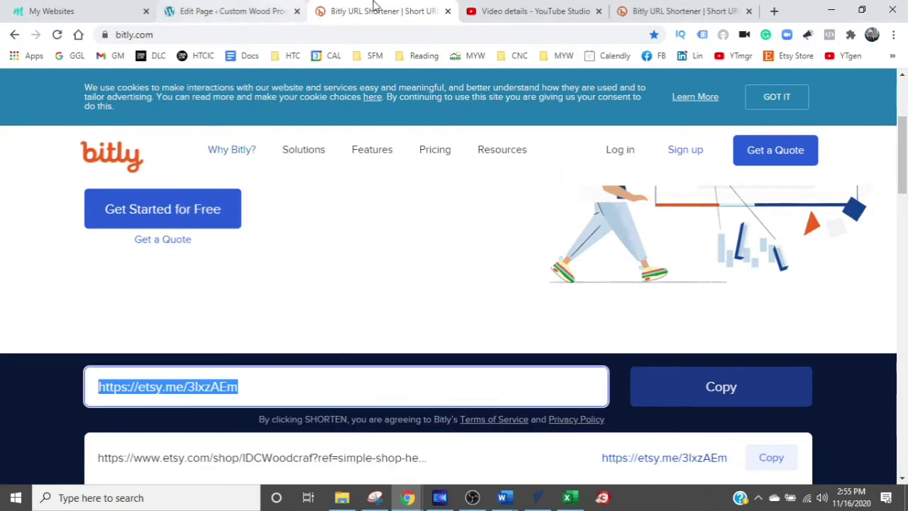
{"action": "left_click", "coordinate": [490, 11]}
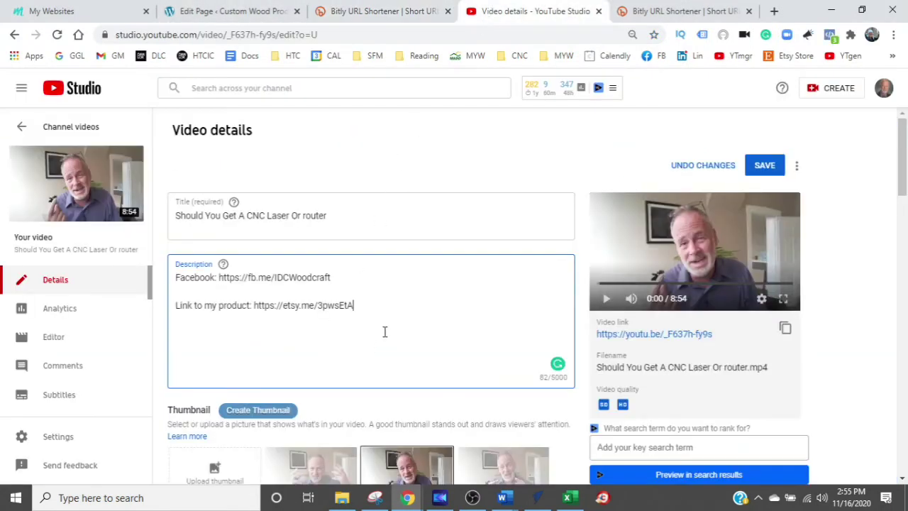
{"action": "key", "text": "ctrl+v"}
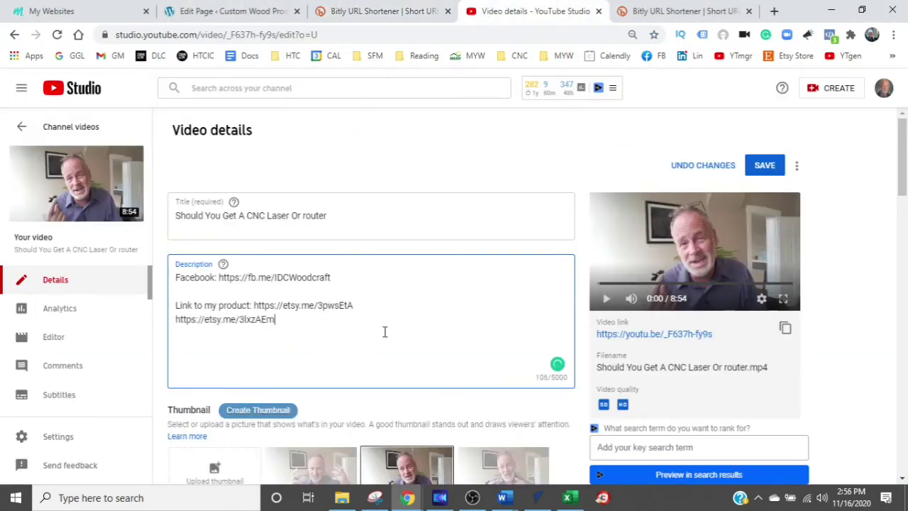
{"action": "left_click", "coordinate": [755, 170]}
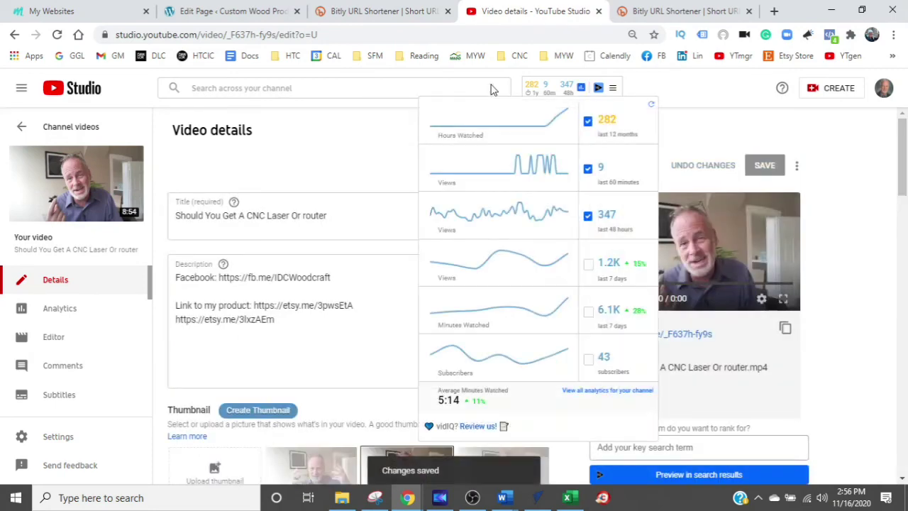